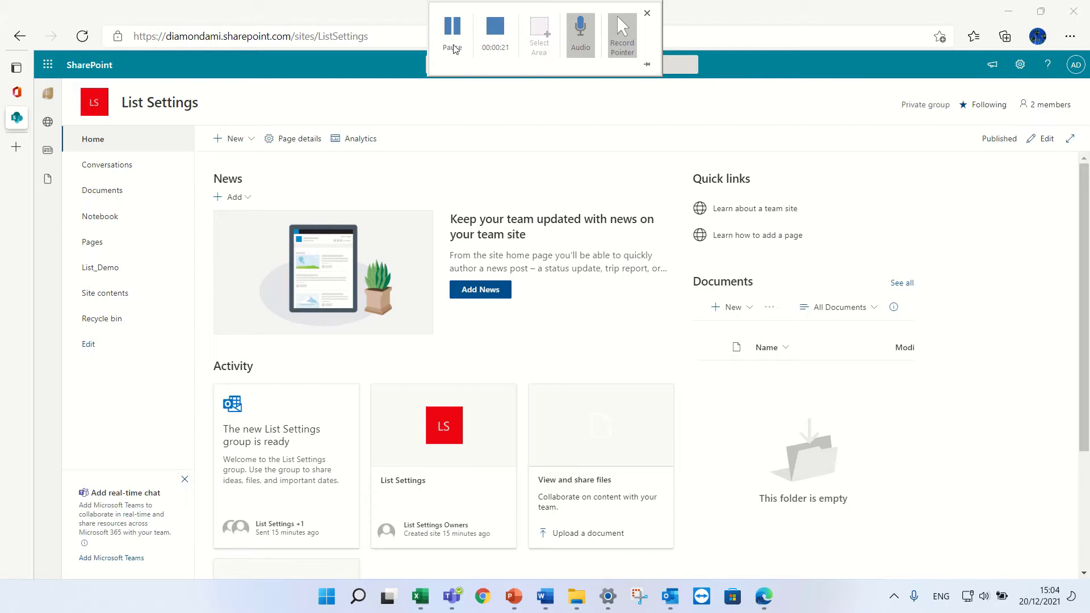
Open the List_Demo list and go to its List settings from the gear menu
left_click(93, 268)
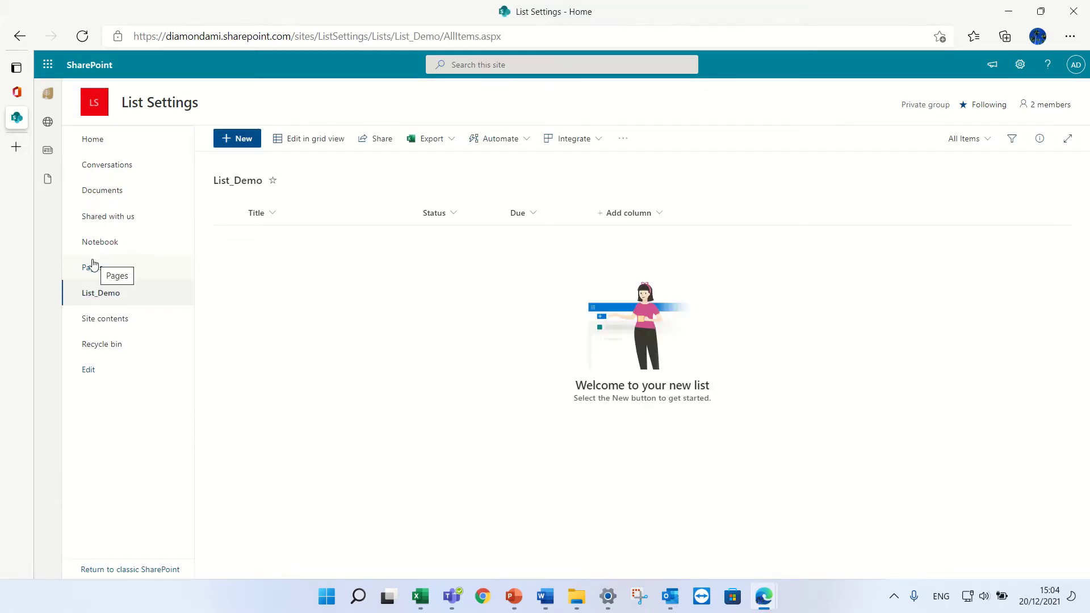
left_click(1018, 67)
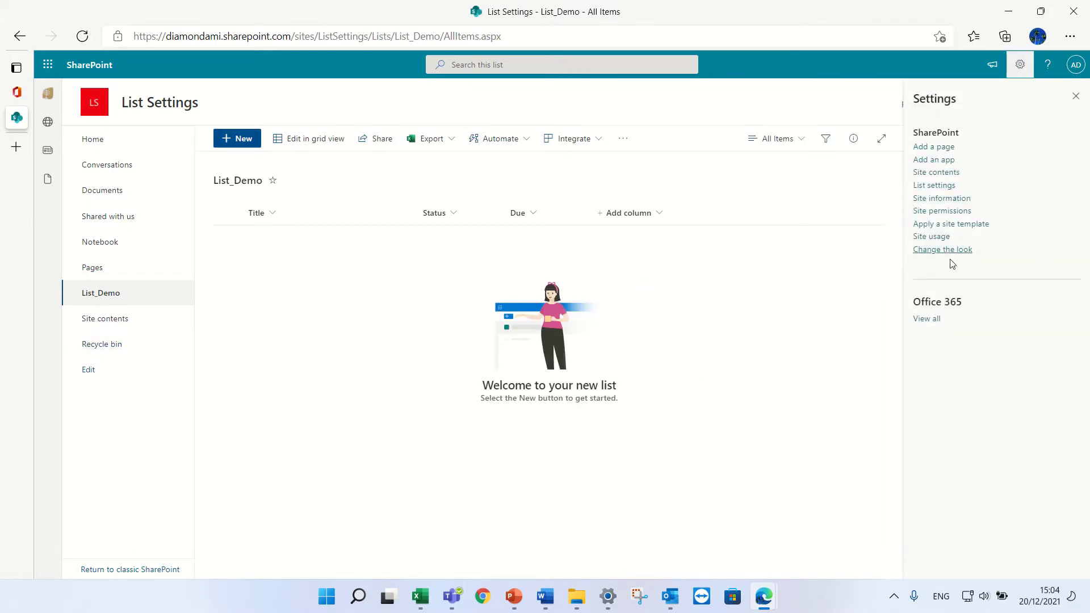
left_click(945, 186)
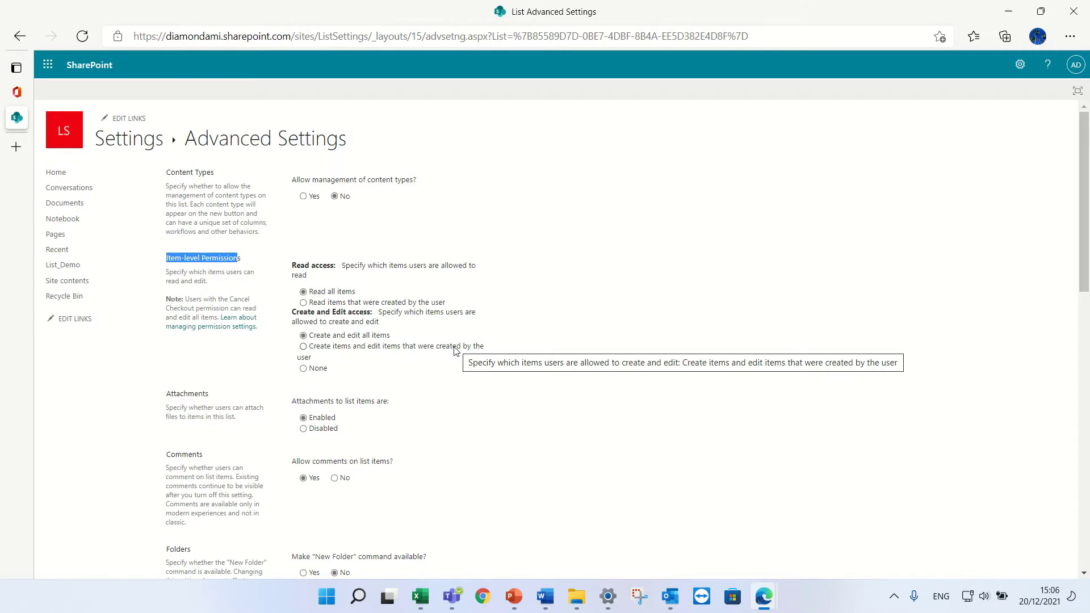
Set Read access to 'Read items that were created by the user' and save with OK
left_click(304, 302)
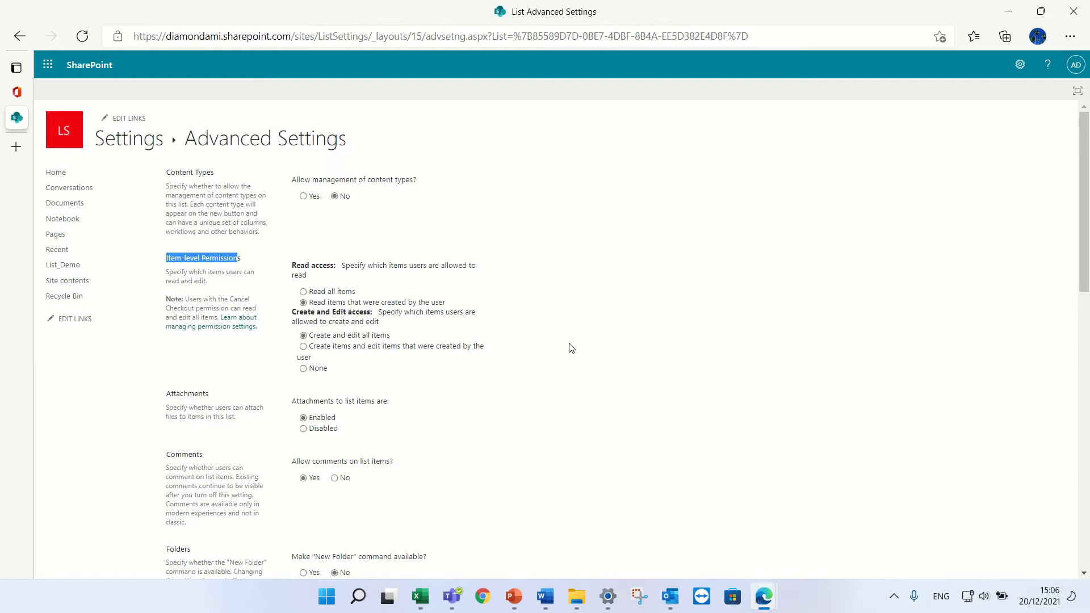
scroll(569, 348, "down", 15)
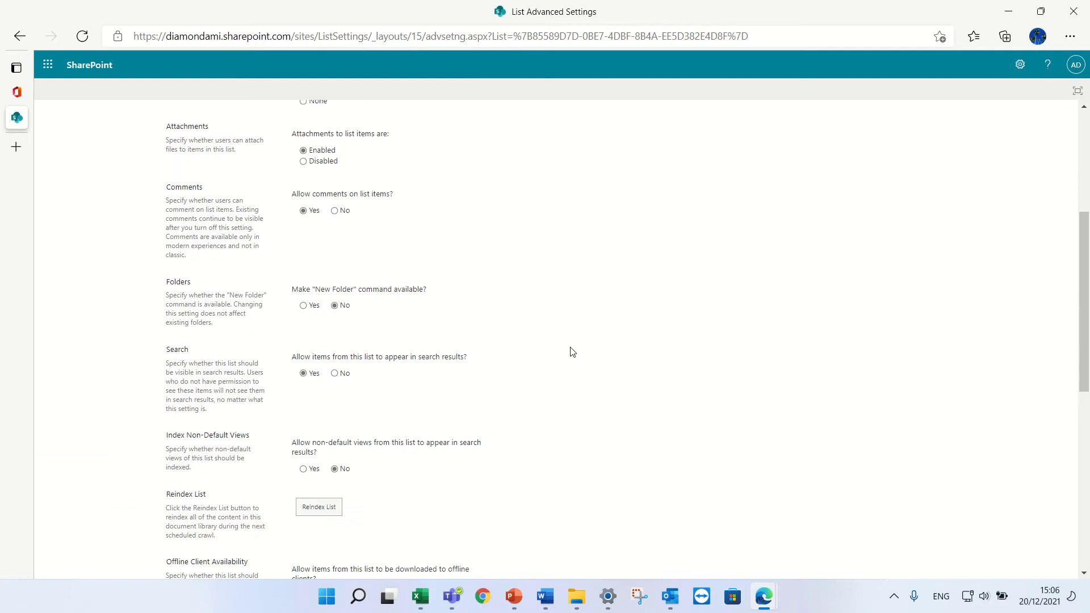
left_click(428, 522)
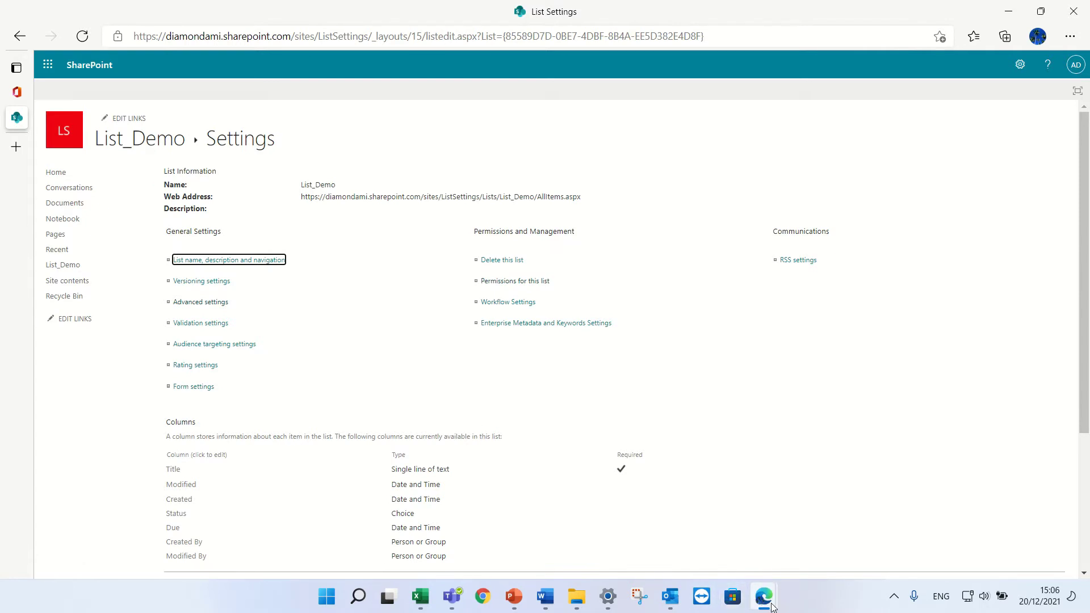
Check the private window, then return to the original account and open List_Demo from Home
mouse_move(772, 603)
left_click(797, 547)
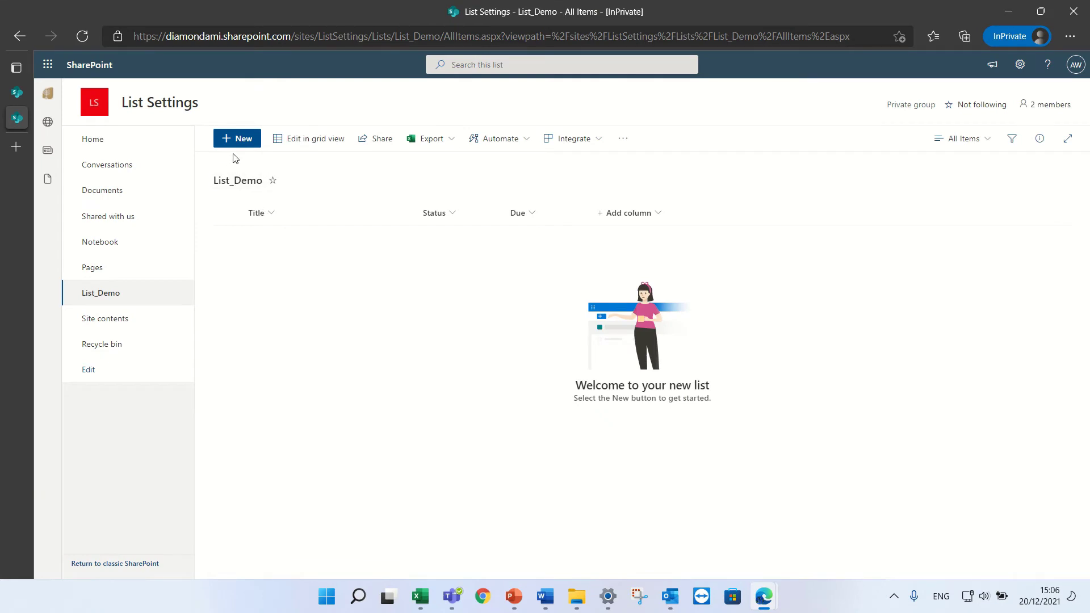
mouse_move(769, 594)
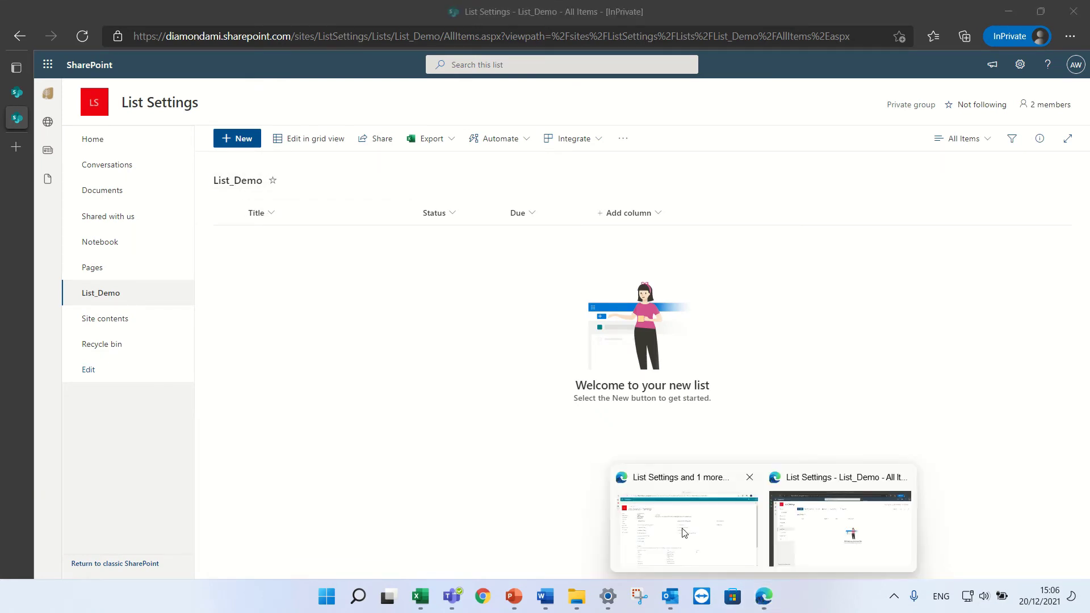
left_click(658, 502)
left_click(95, 172)
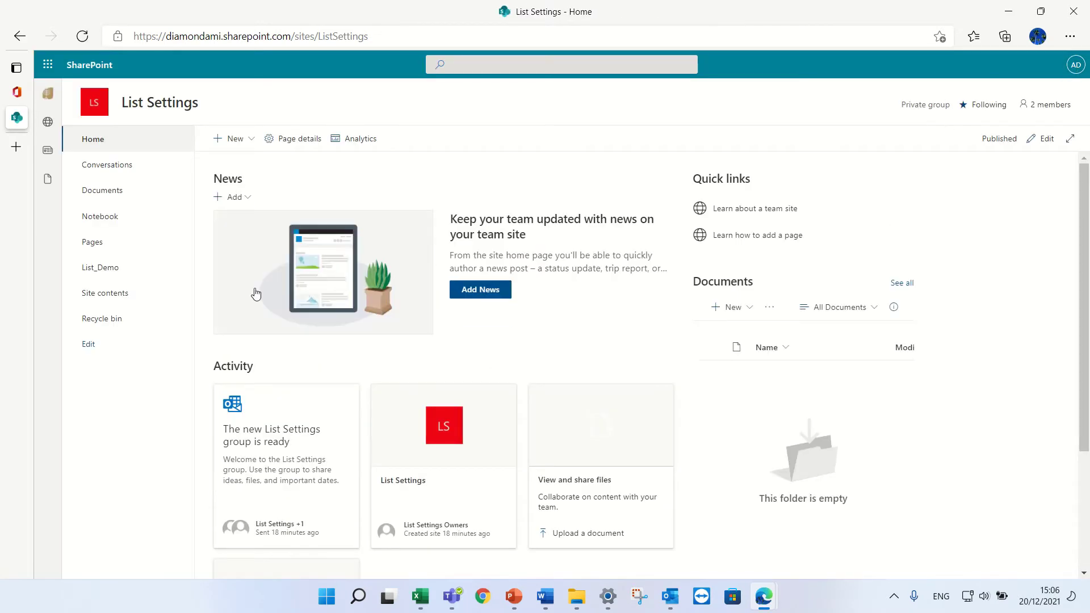
left_click(132, 267)
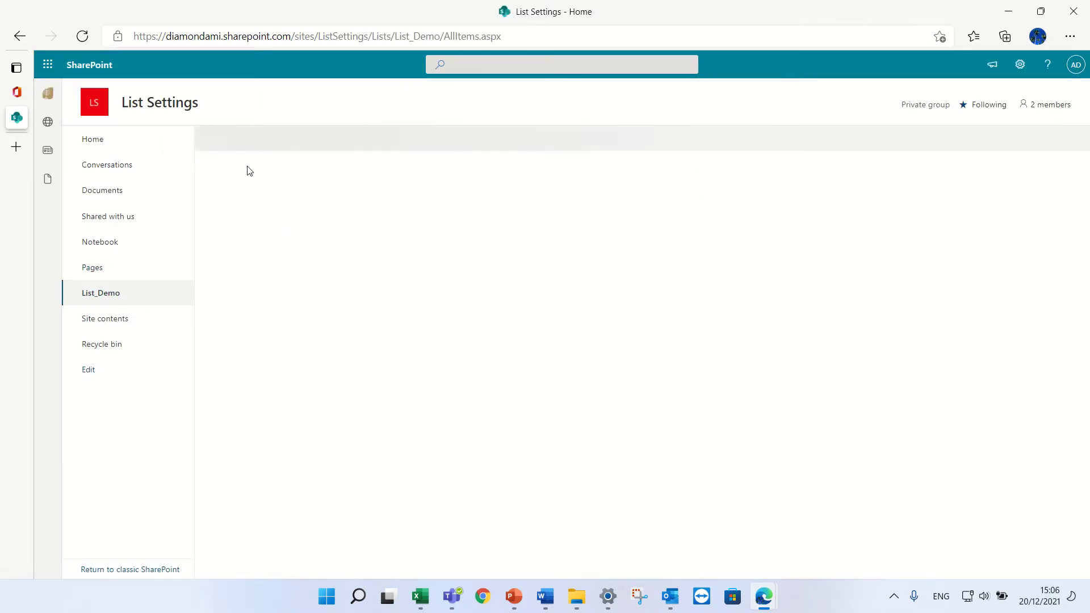
Add a new item titled 'sadasd' with Status Choice 1, due December 14, 2021
left_click(241, 140)
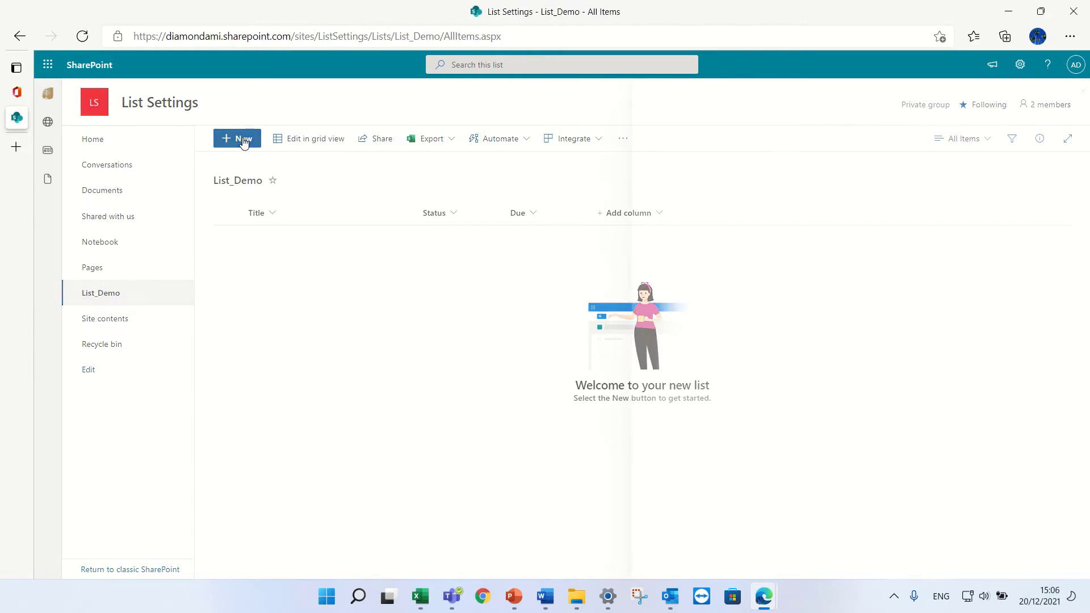
type("sadasd")
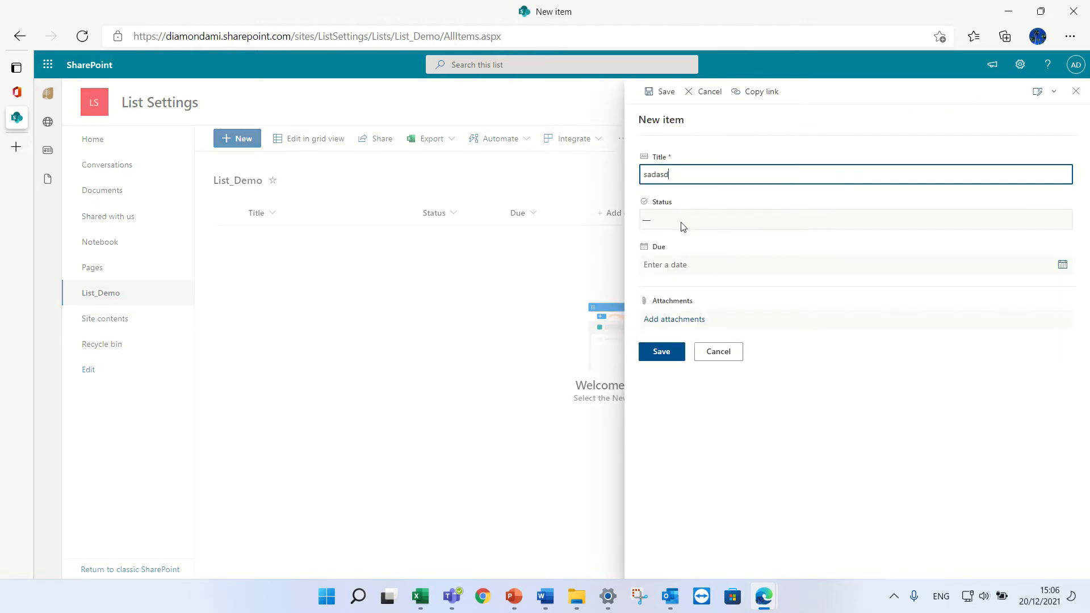
left_click(679, 222)
left_click(681, 251)
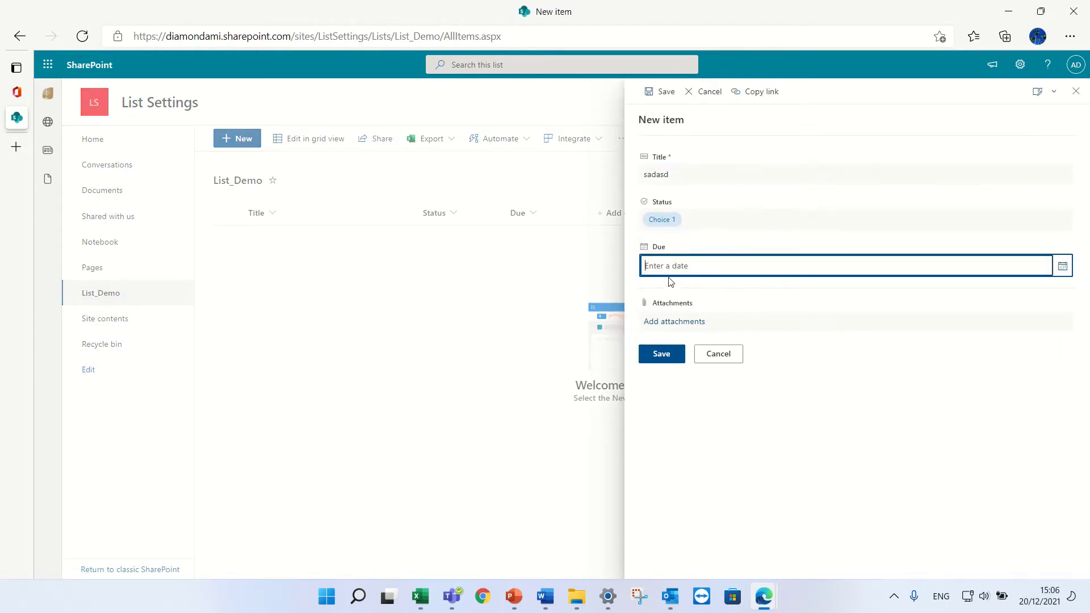
left_click(1061, 265)
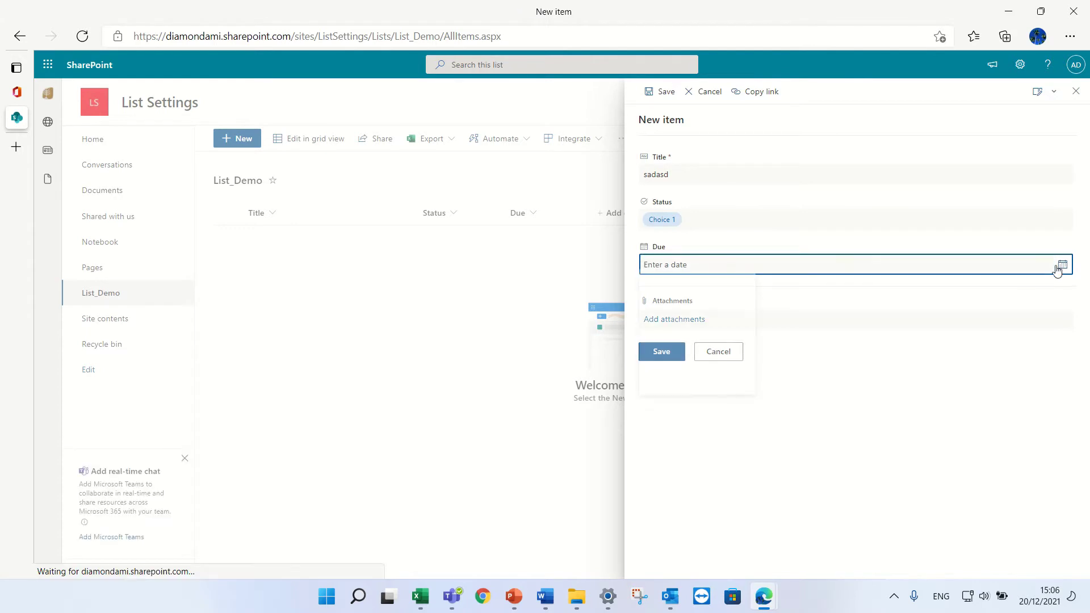
left_click(682, 338)
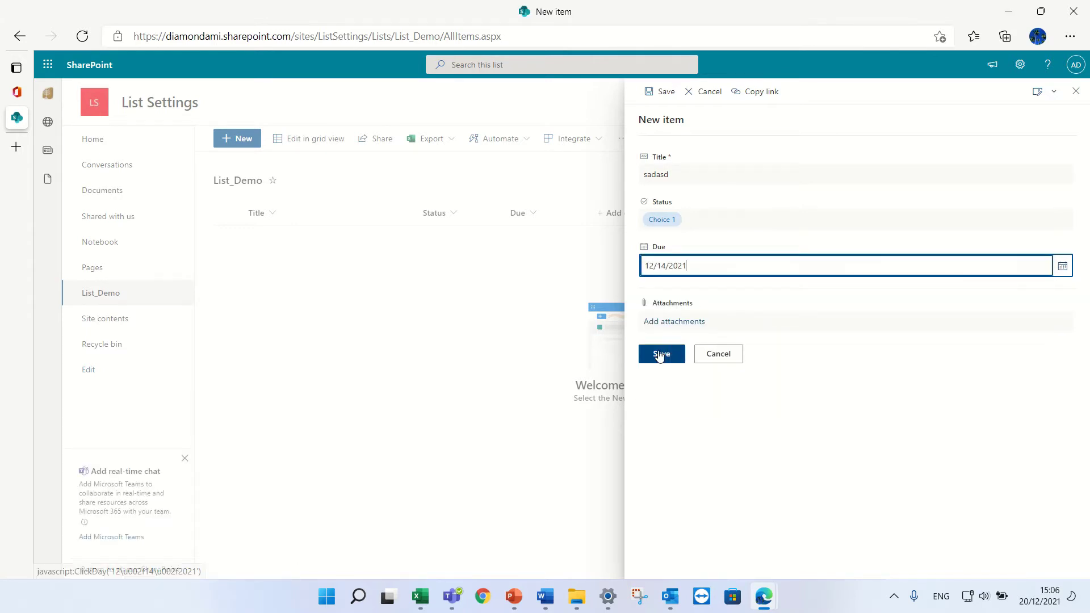
left_click(656, 355)
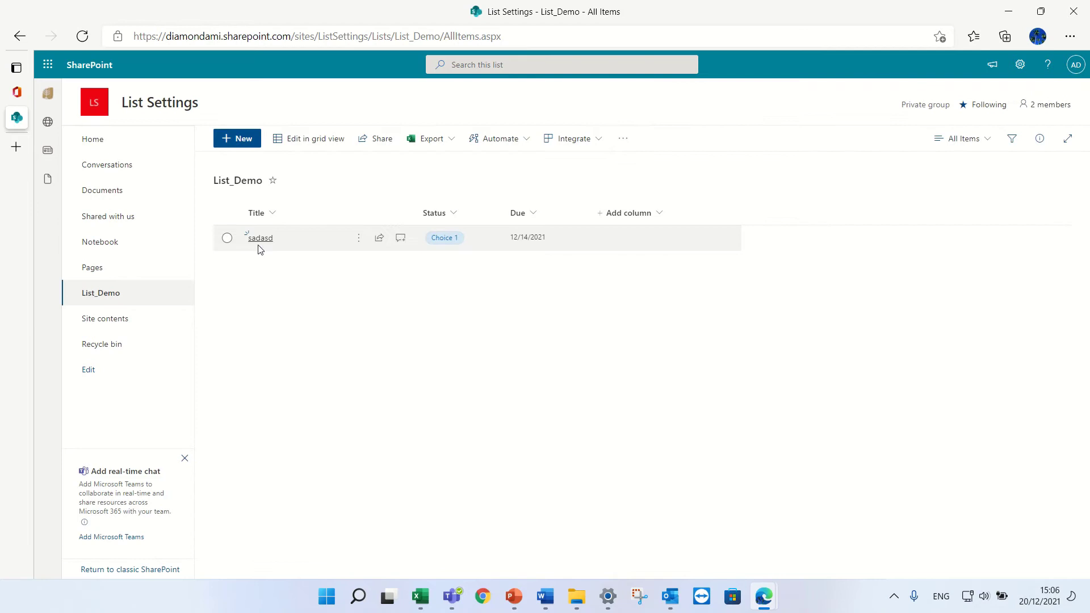
In the private window, start a new item titled 'dasdasd' with Status Choice 2
mouse_move(765, 594)
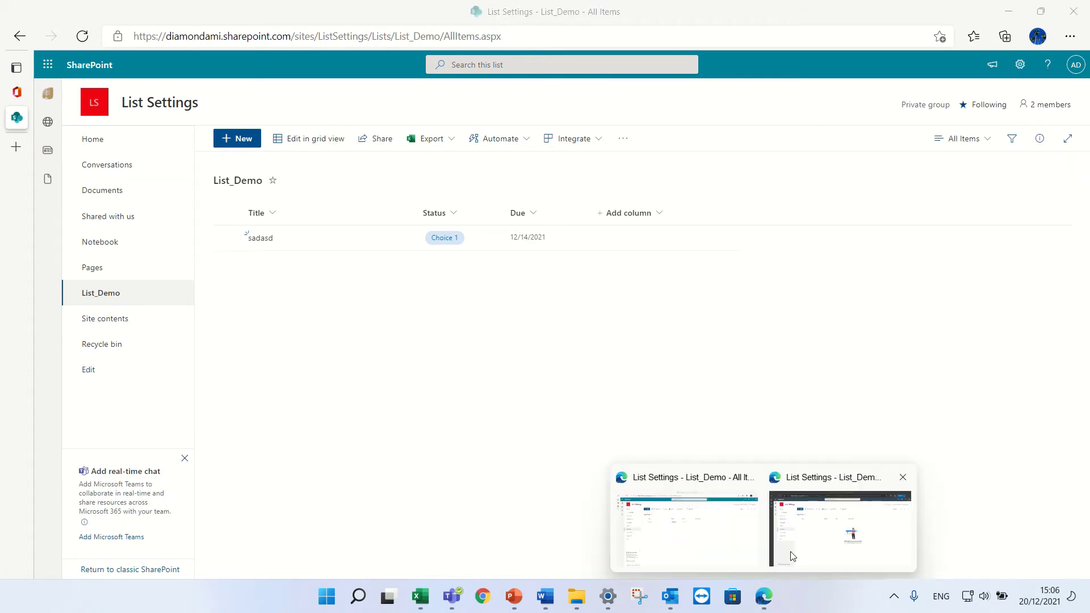
left_click(804, 545)
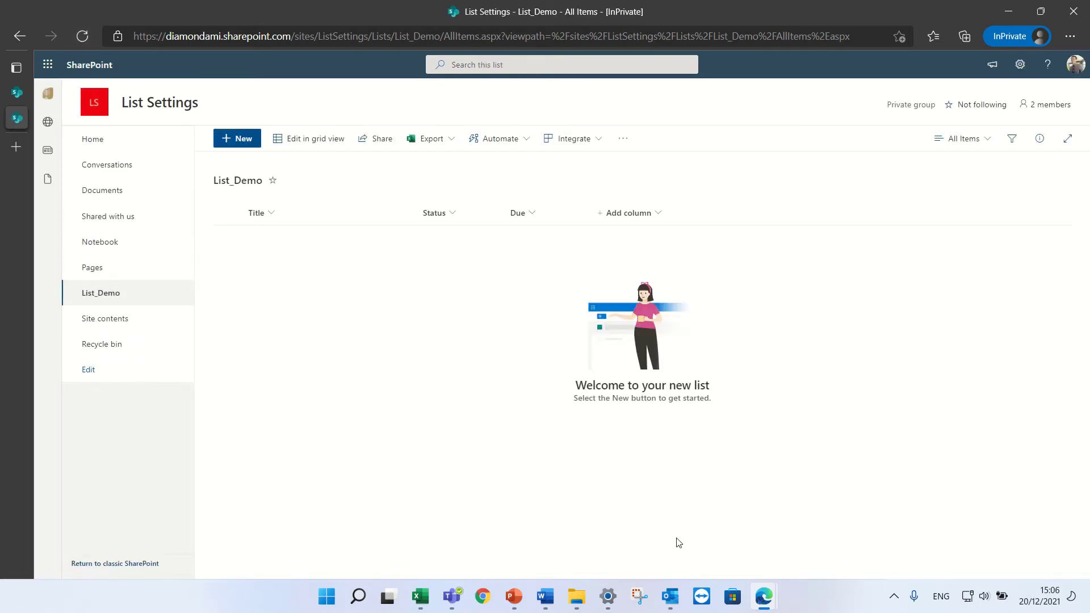
left_click(221, 147)
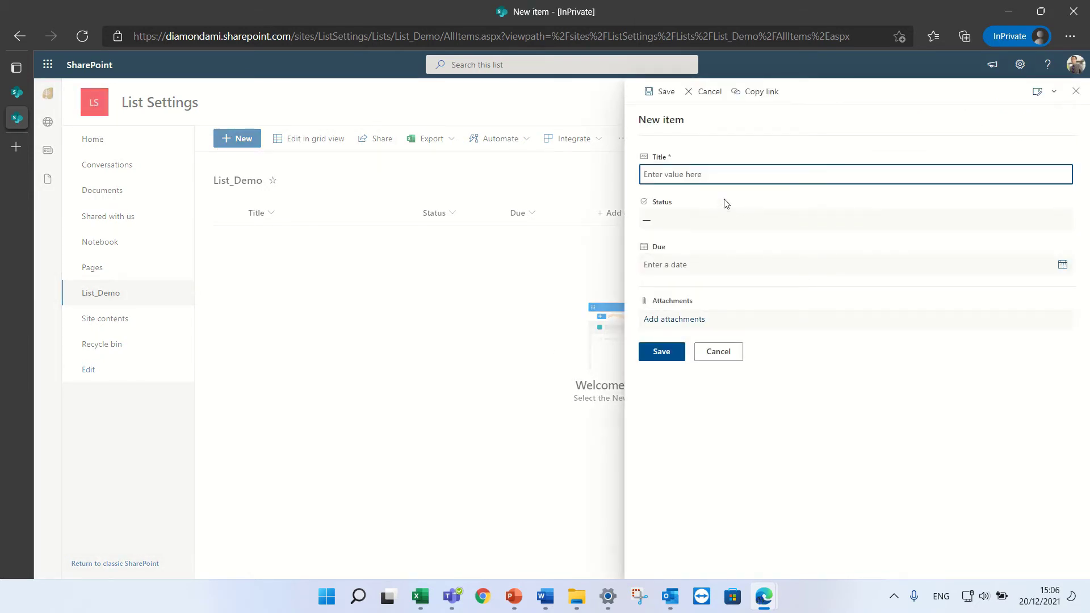
type("dasdasd")
left_click(669, 221)
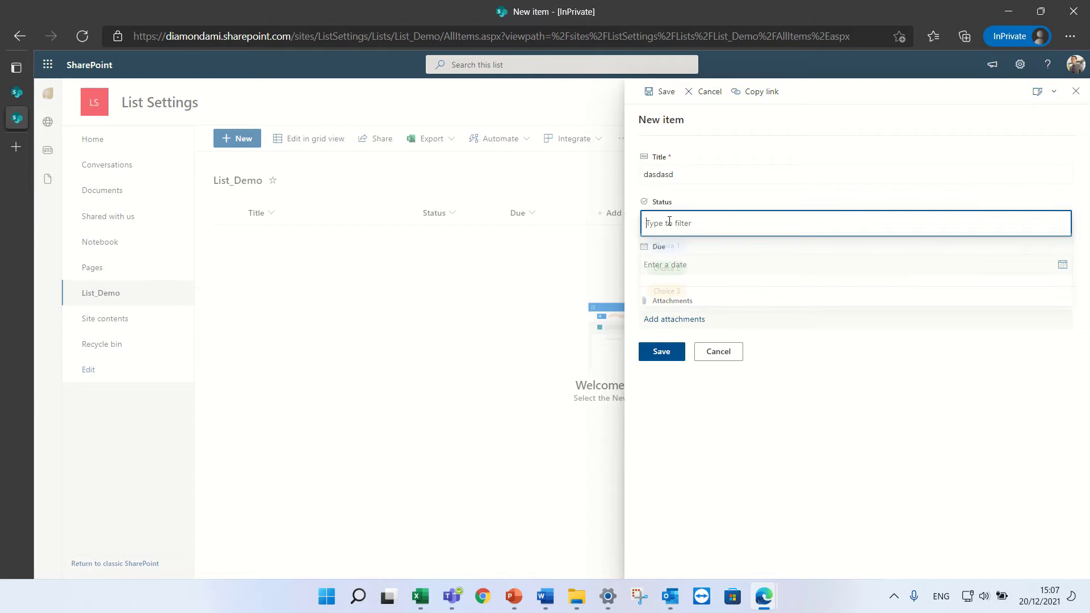
left_click(675, 272)
Set its Due date to December 22, 2021, save it, and return to the original window
left_click(679, 263)
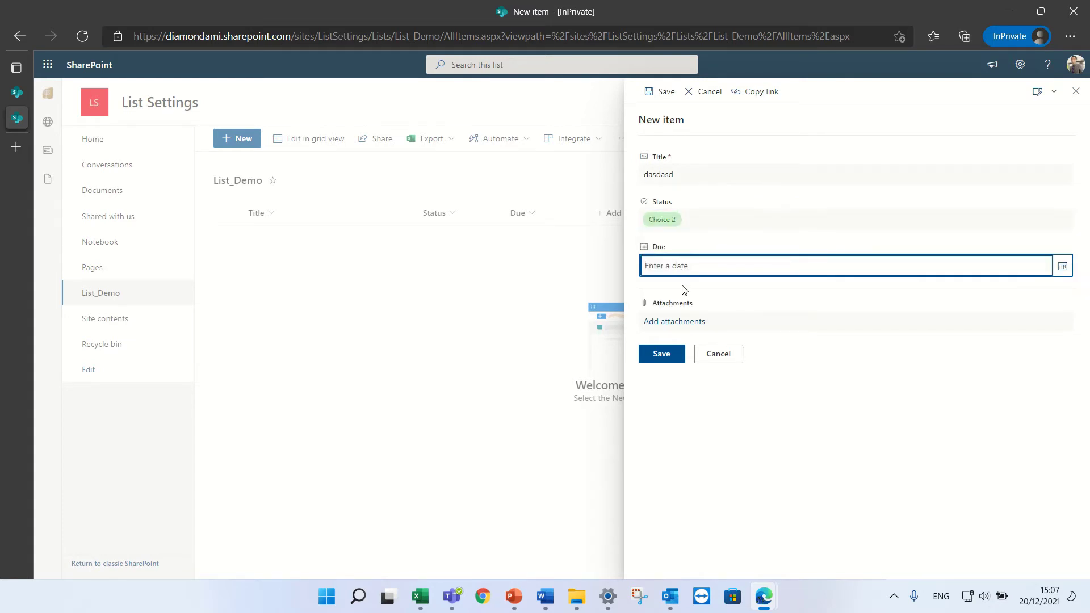
left_click(1063, 266)
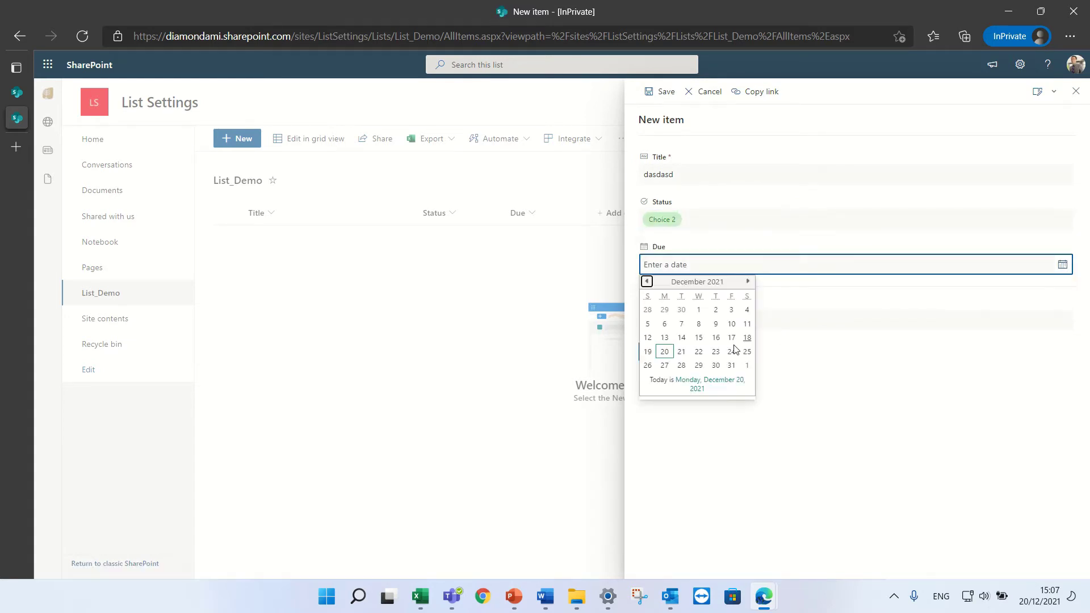
left_click(698, 352)
left_click(660, 358)
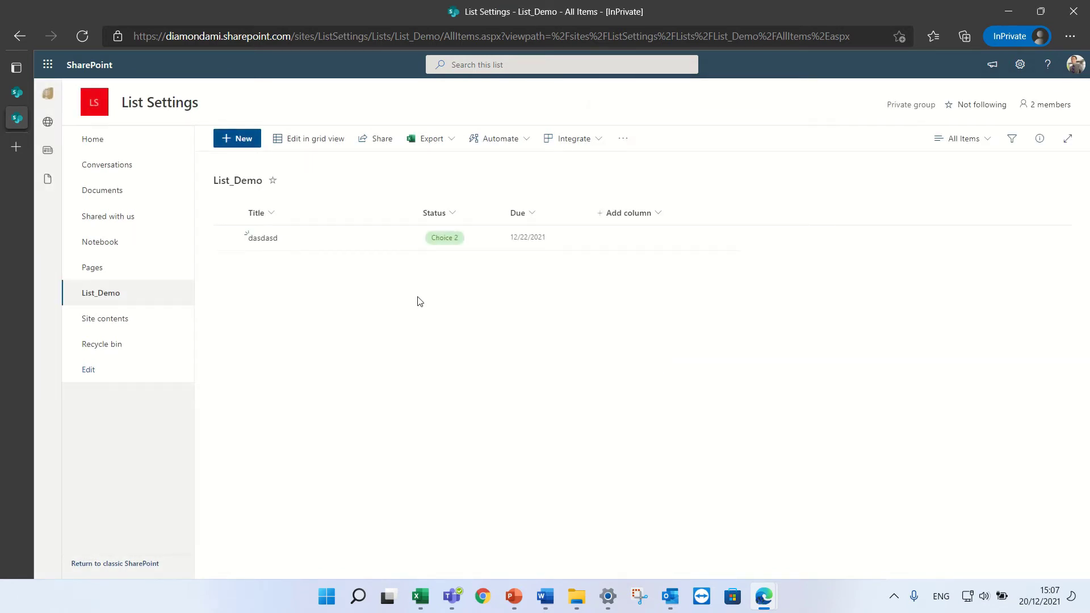
mouse_move(764, 607)
left_click(706, 549)
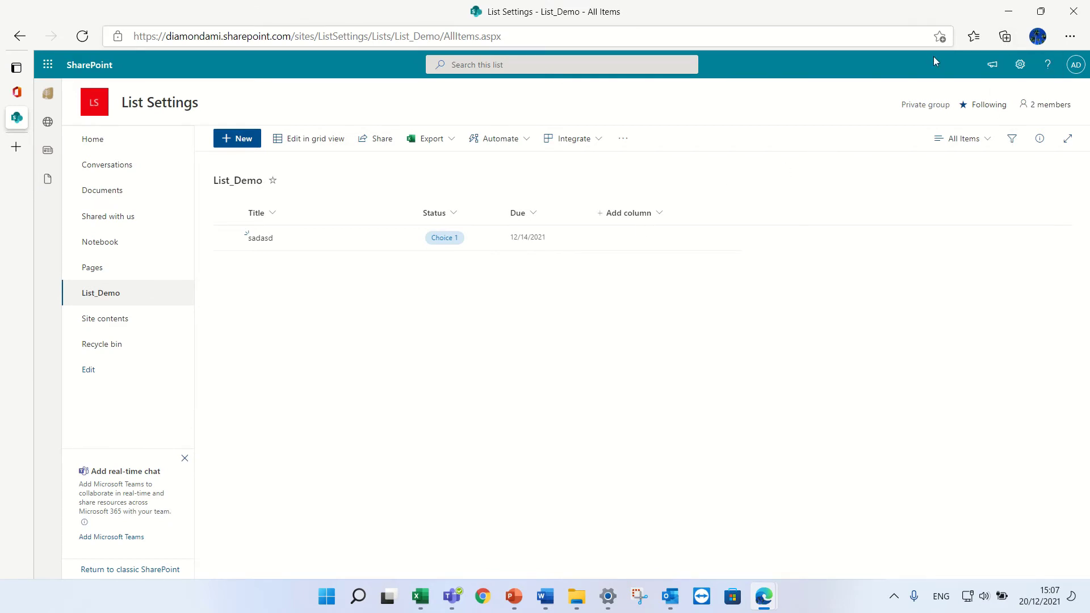
Reload the List_Demo page, then switch to the second user's private window
left_click(82, 36)
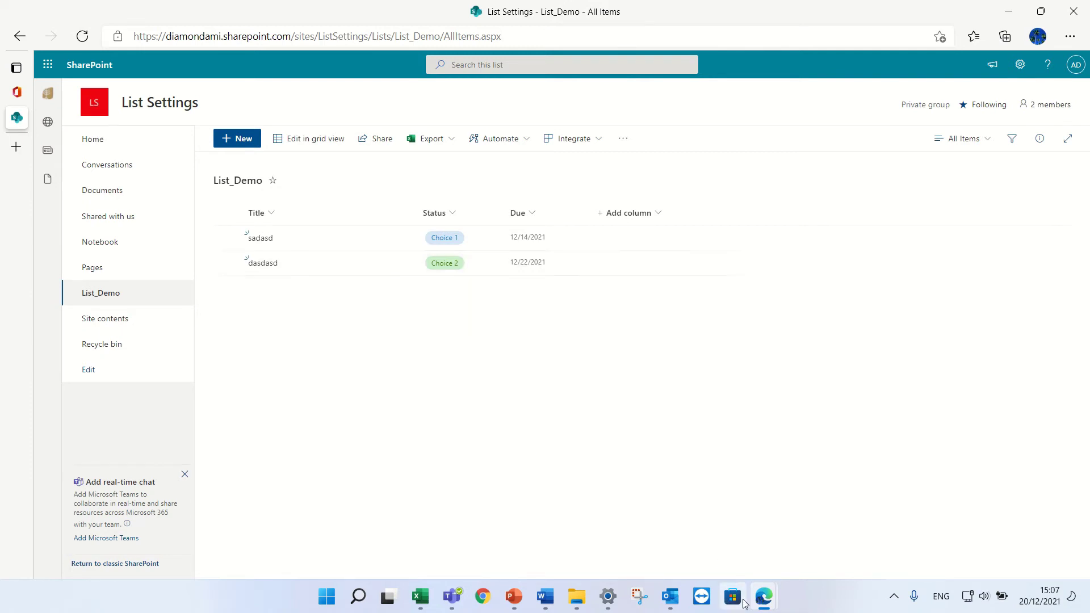
left_click(764, 596)
left_click(816, 548)
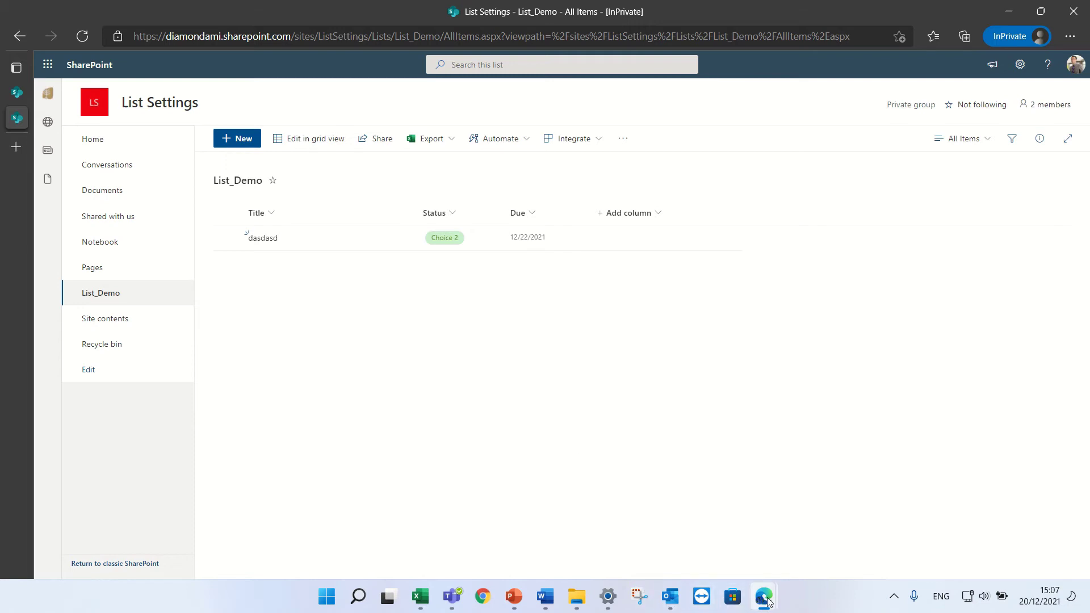
Set Create and Edit access to 'Create items and edit items that were created by the user' and click OK
mouse_move(766, 600)
left_click(688, 535)
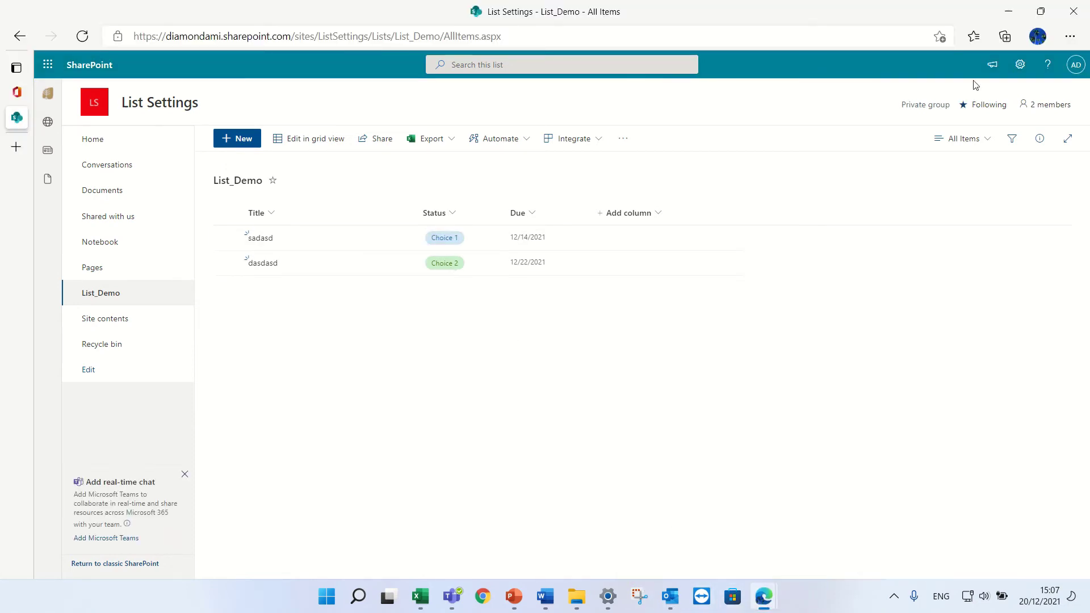
left_click(1020, 65)
left_click(938, 186)
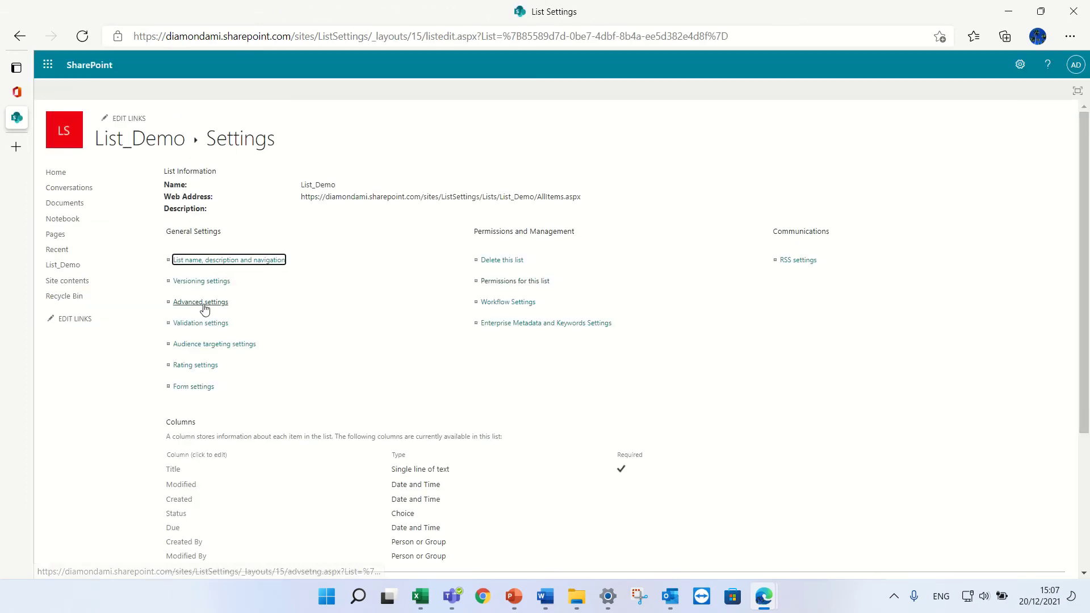
left_click(204, 305)
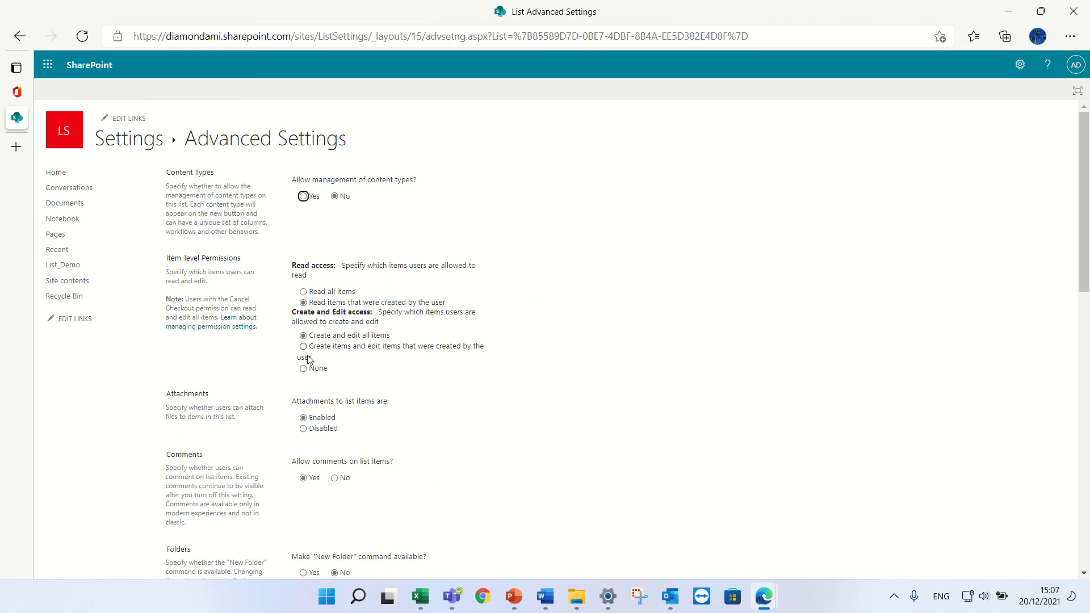
left_click(307, 358)
scroll(419, 414, "down", 15)
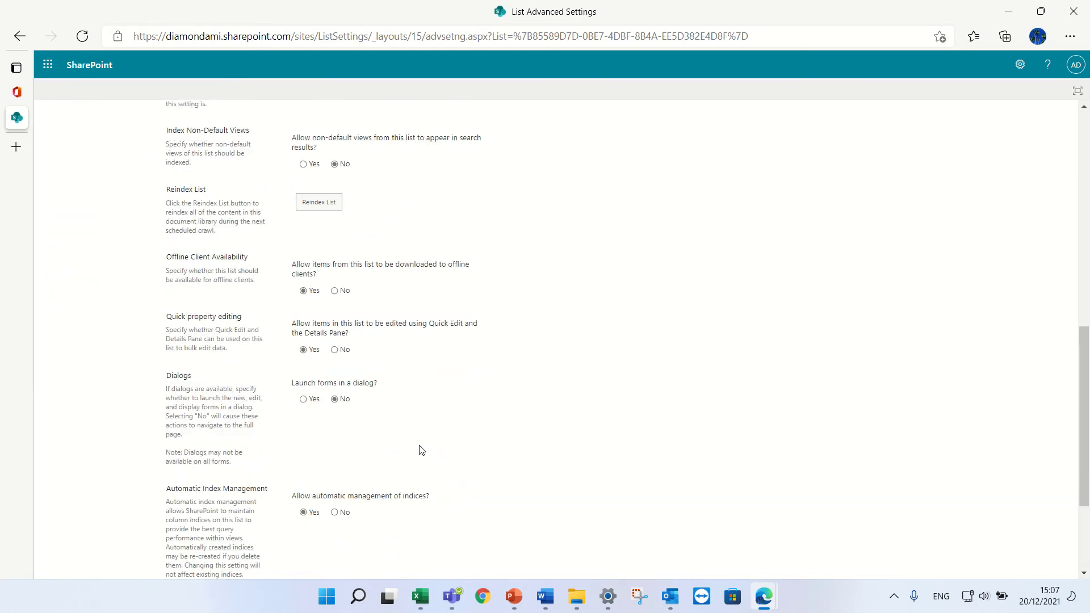
left_click(431, 525)
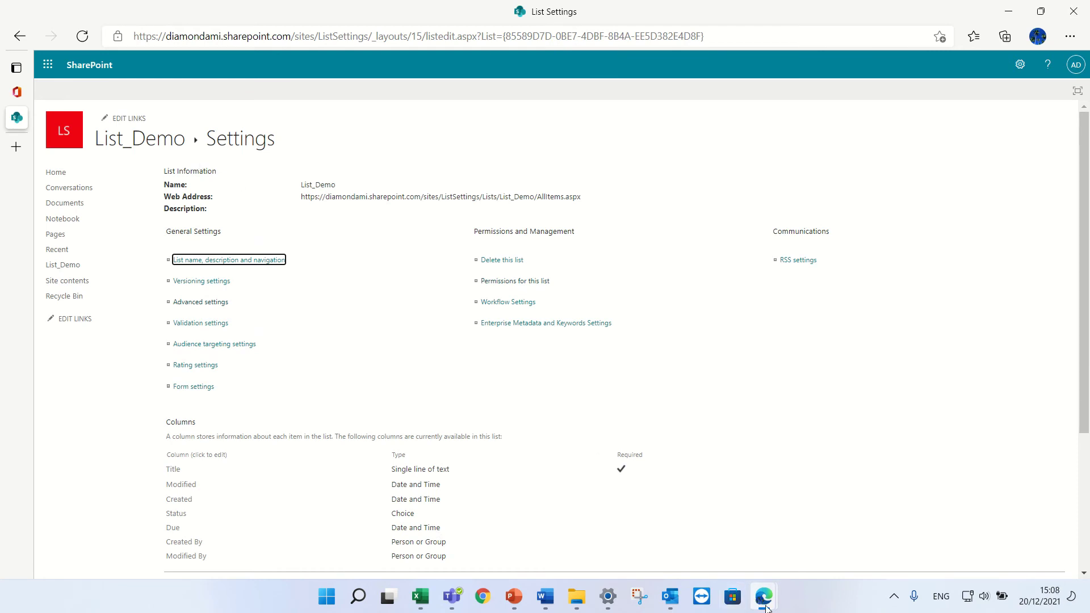
Reopen List_Demo's Advanced Settings and submit them again with OK
mouse_move(765, 606)
left_click(838, 550)
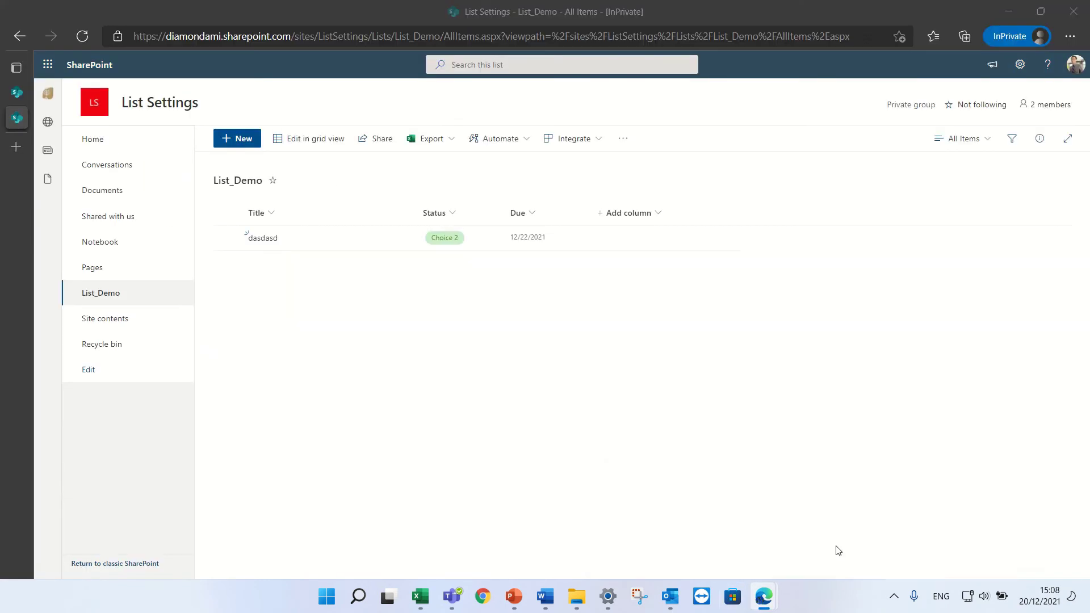
mouse_move(762, 596)
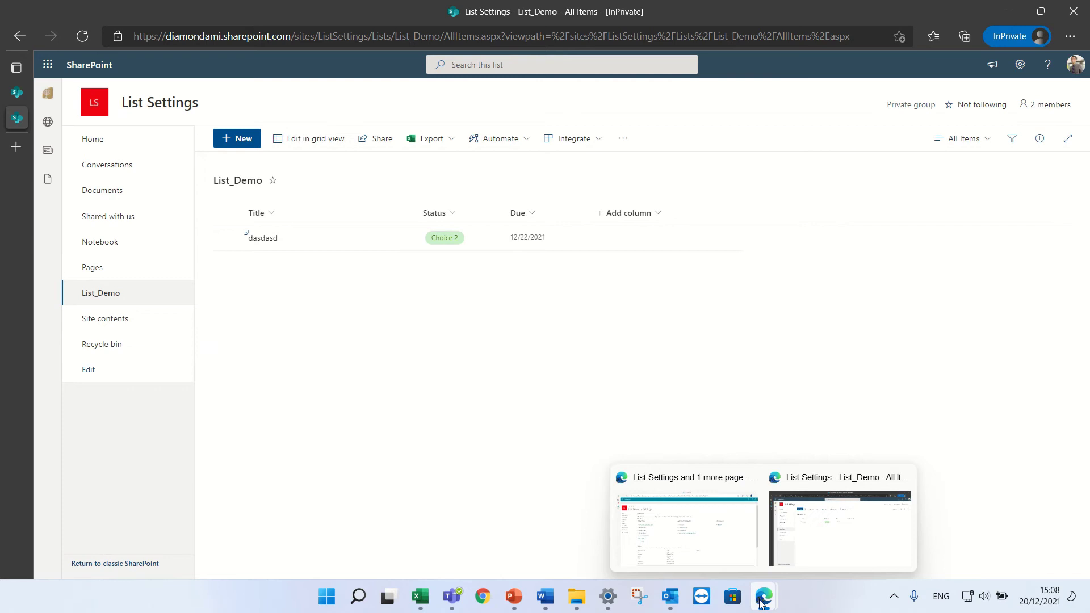
left_click(704, 538)
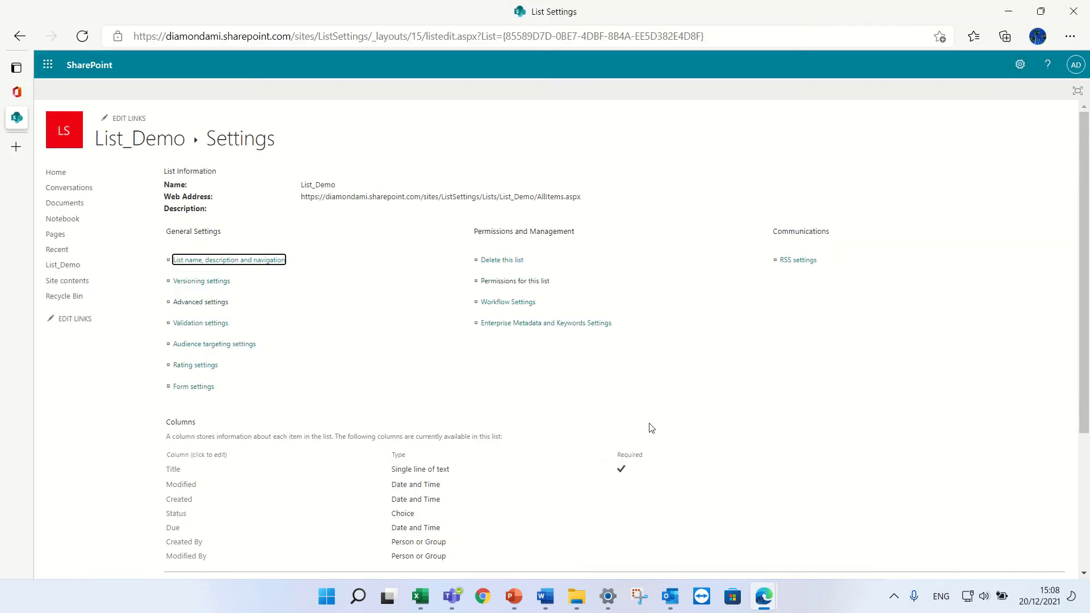
left_click(205, 307)
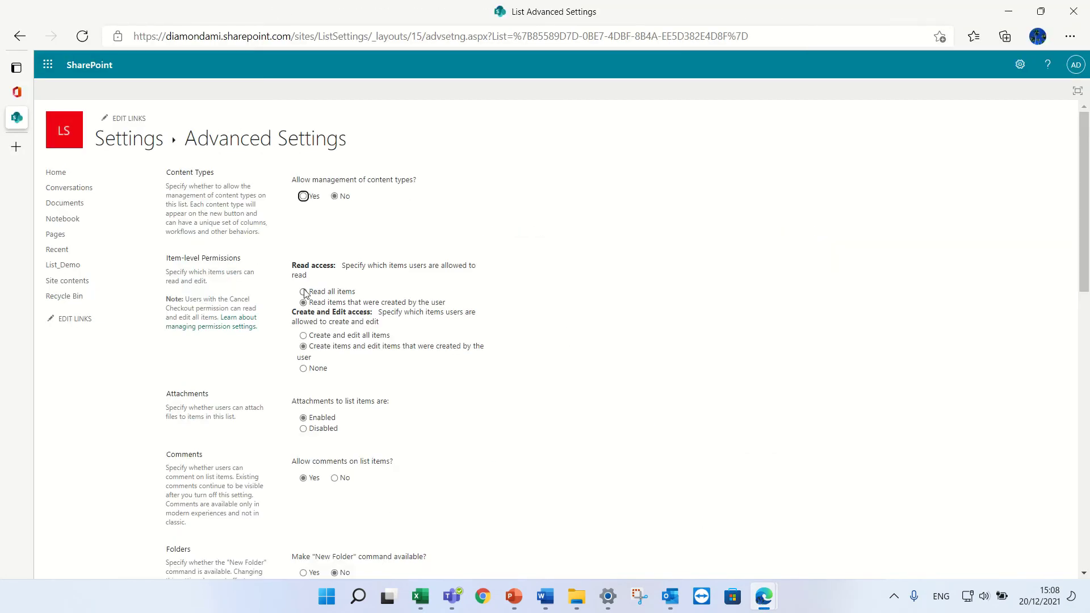
scroll(85, 423, "down", 3)
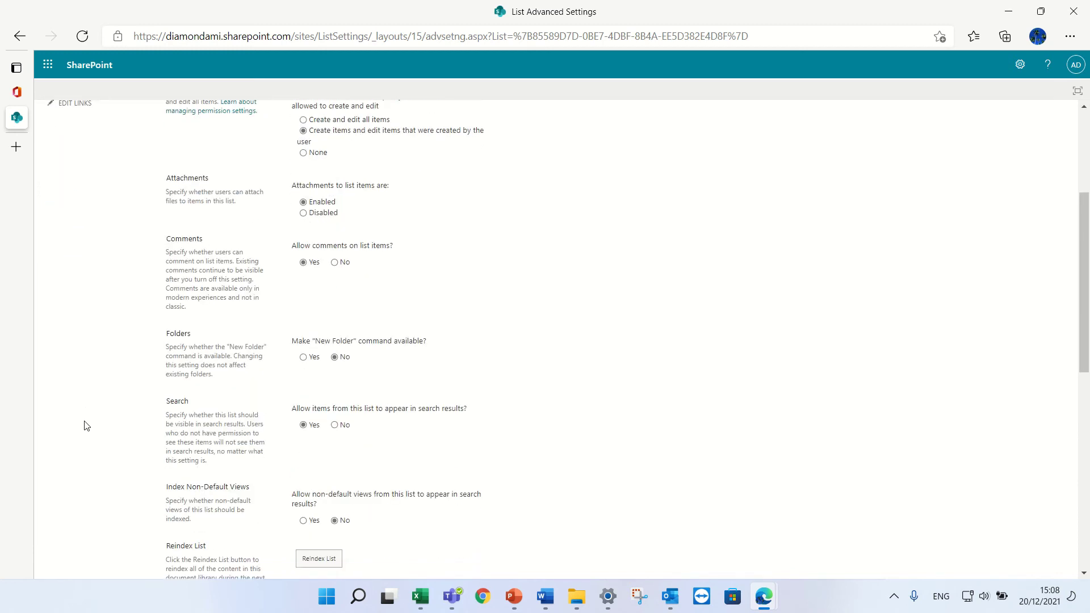
scroll(227, 530, "down", 12)
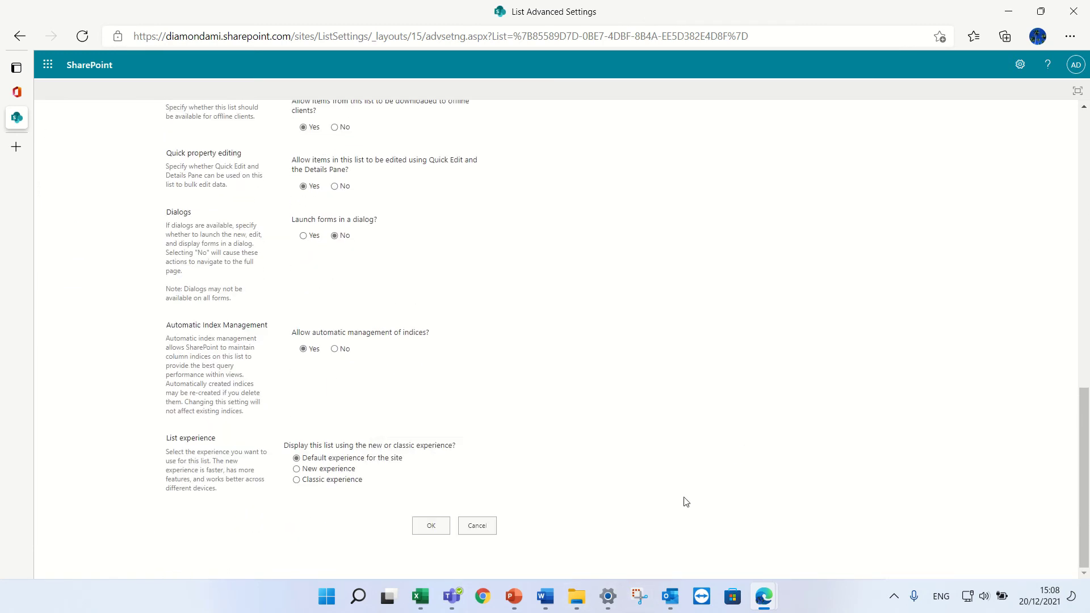
left_click(437, 525)
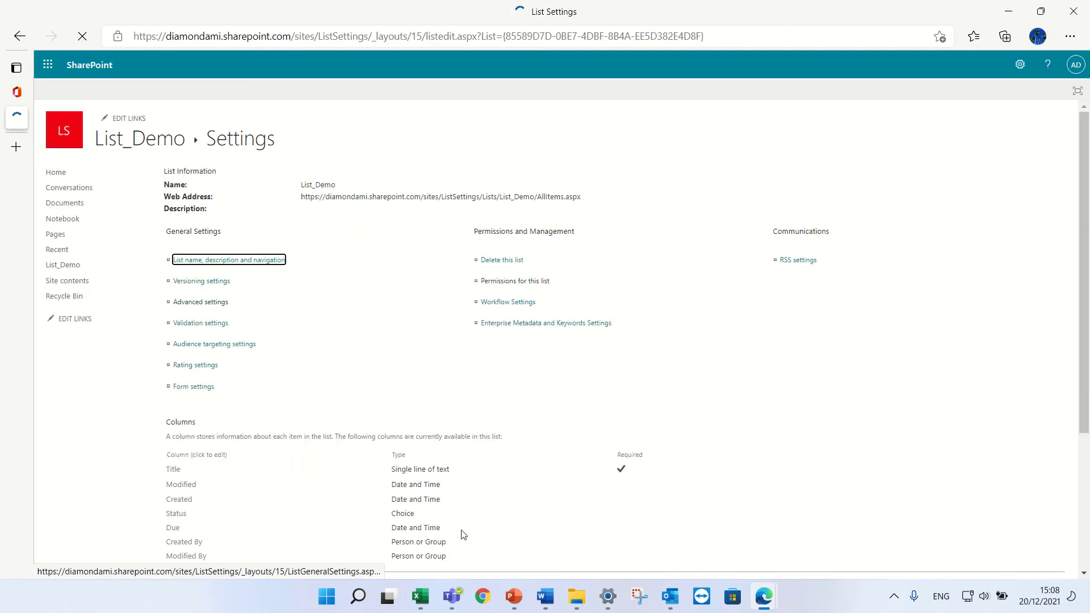
In the private window, show the Created By column in the List_Demo view and apply it
mouse_move(765, 591)
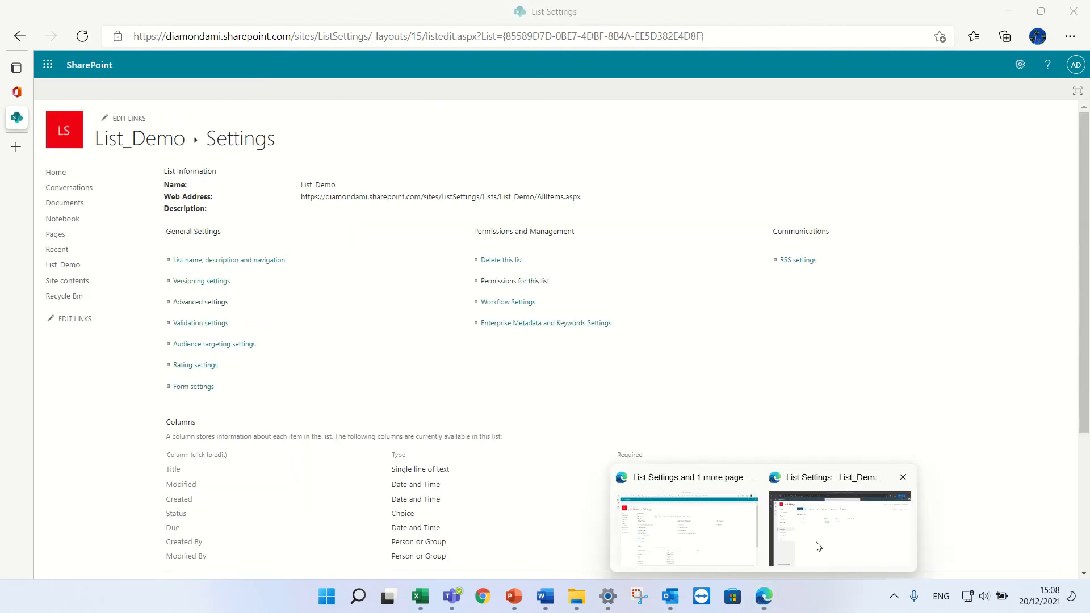
left_click(837, 519)
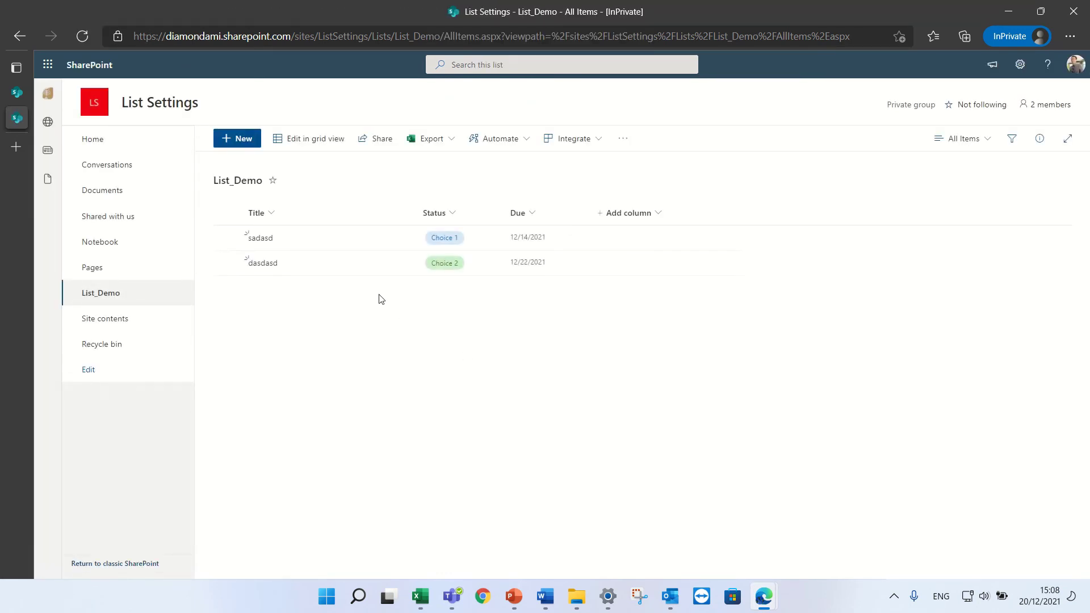
left_click(647, 219)
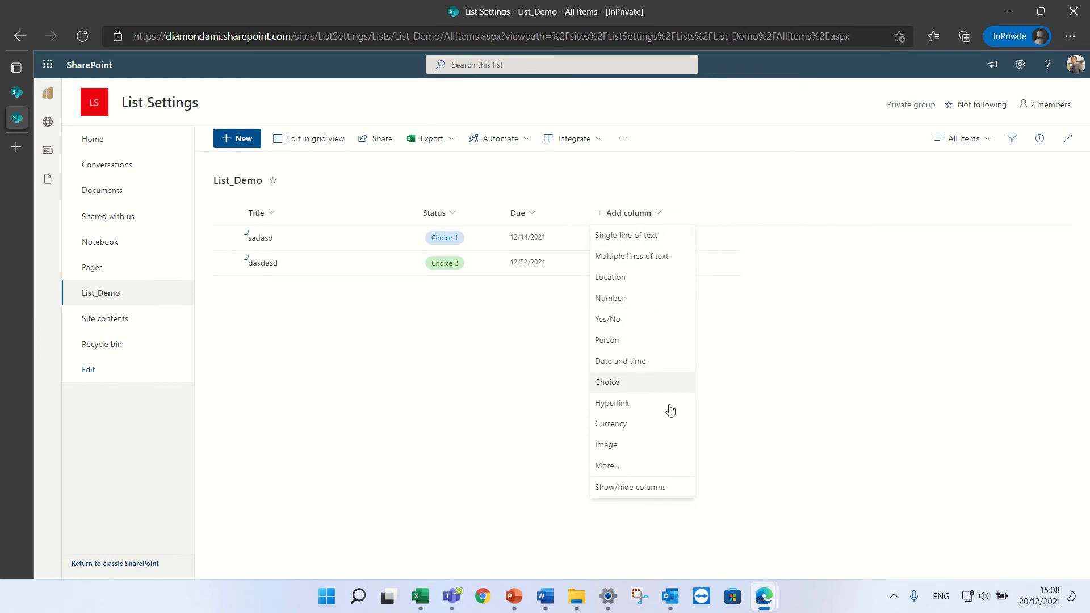
left_click(637, 488)
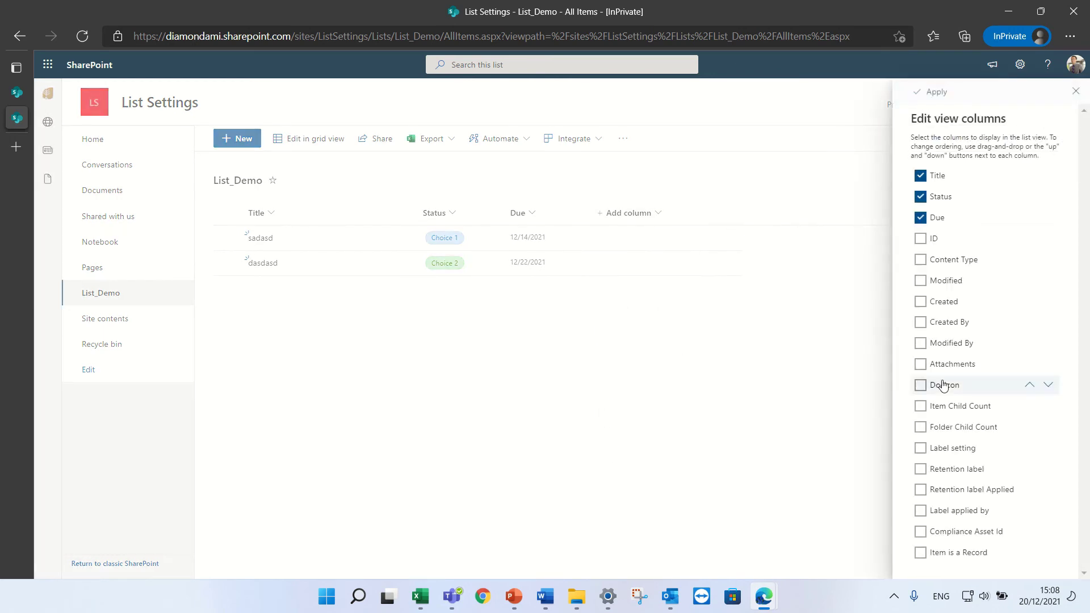
left_click(920, 322)
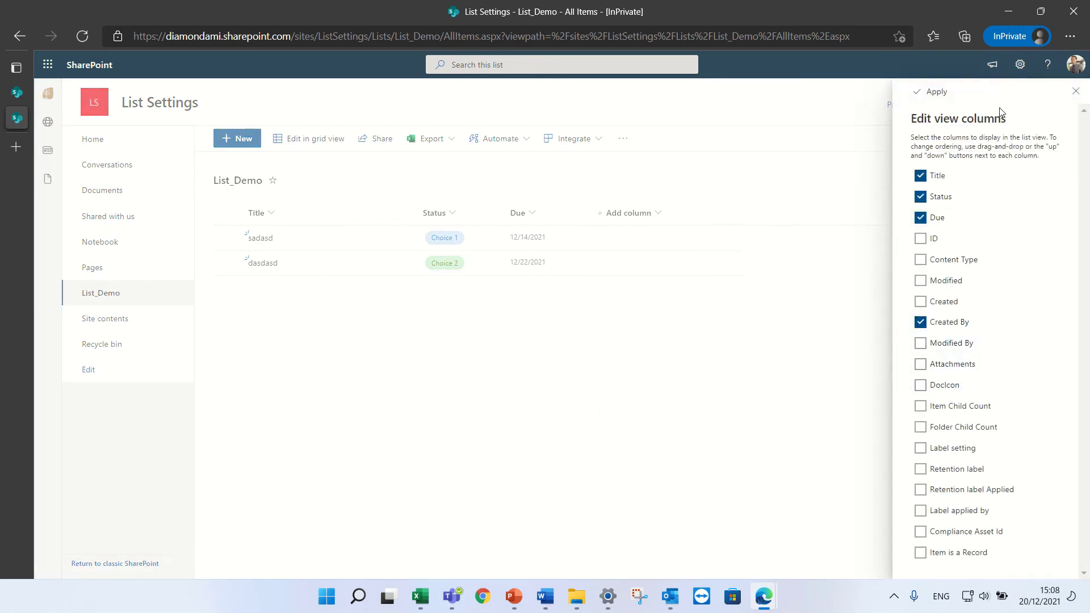
left_click(931, 92)
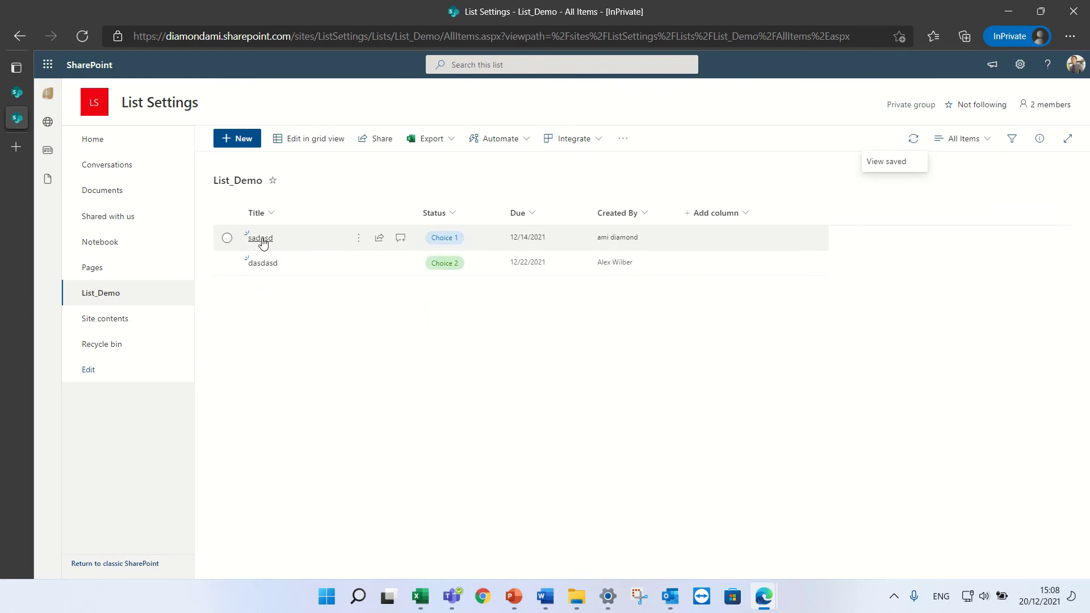
Try changing the 'sadasd' item's Status, get Access Denied, and go back to List_Demo
left_click(261, 238)
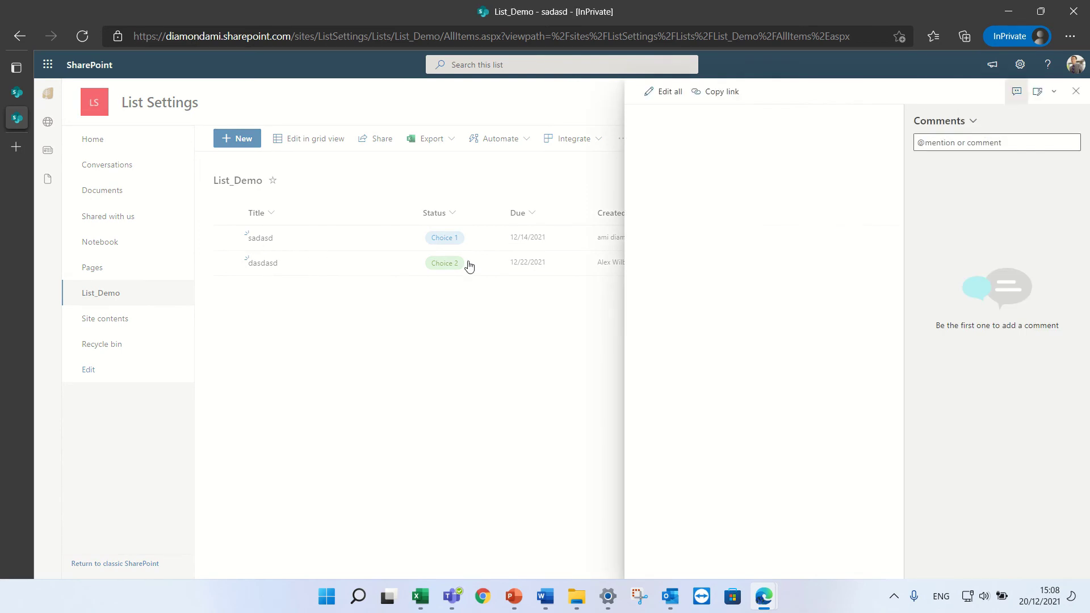
left_click(671, 217)
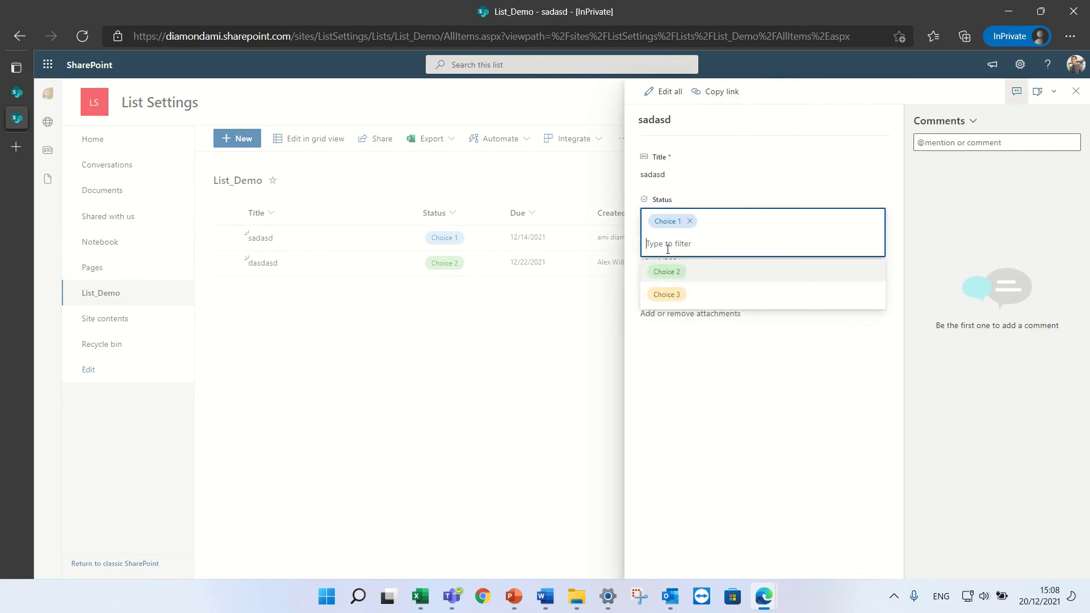
left_click(671, 278)
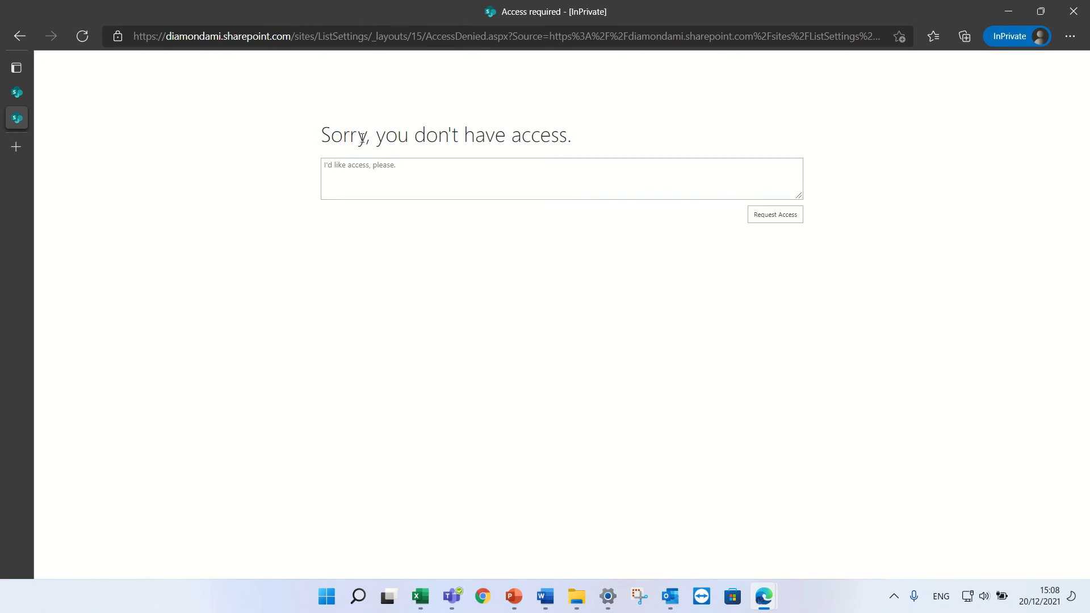
left_click(17, 36)
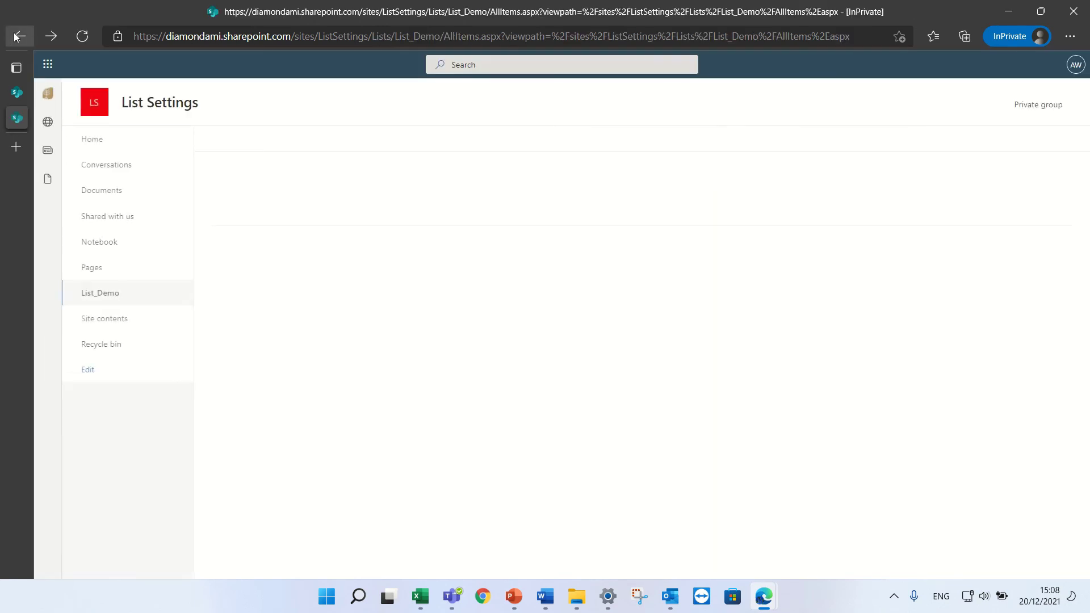